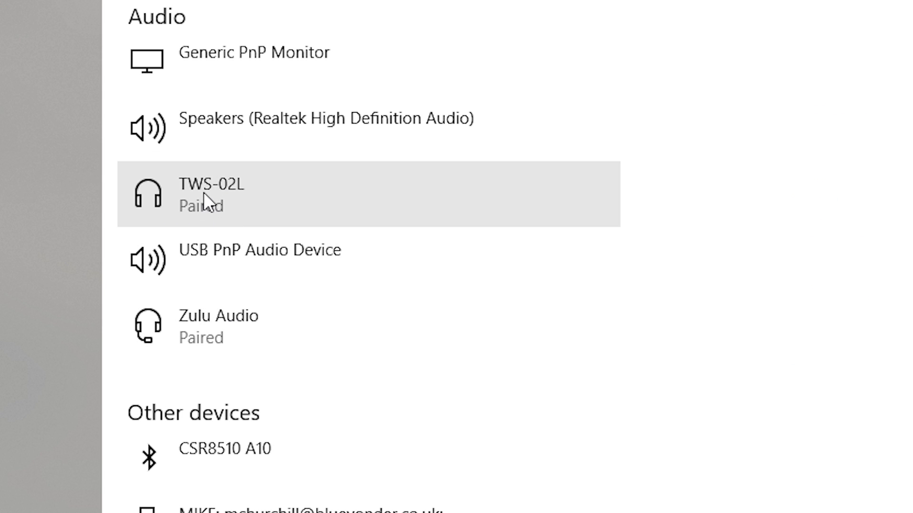
- Try to remove the paired TWS-02L and Zulu Audio devices from the Bluetooth settings, and close Settings
left_click(204, 192)
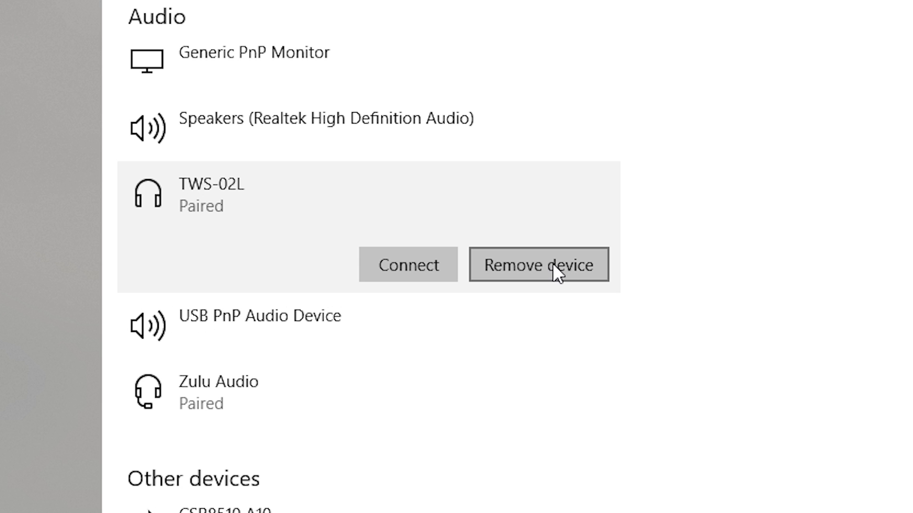
left_click(552, 264)
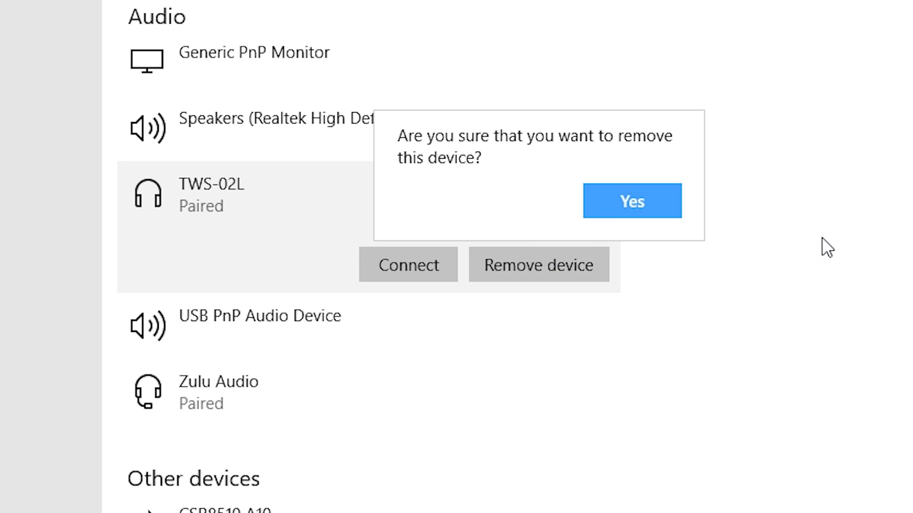
left_click(624, 204)
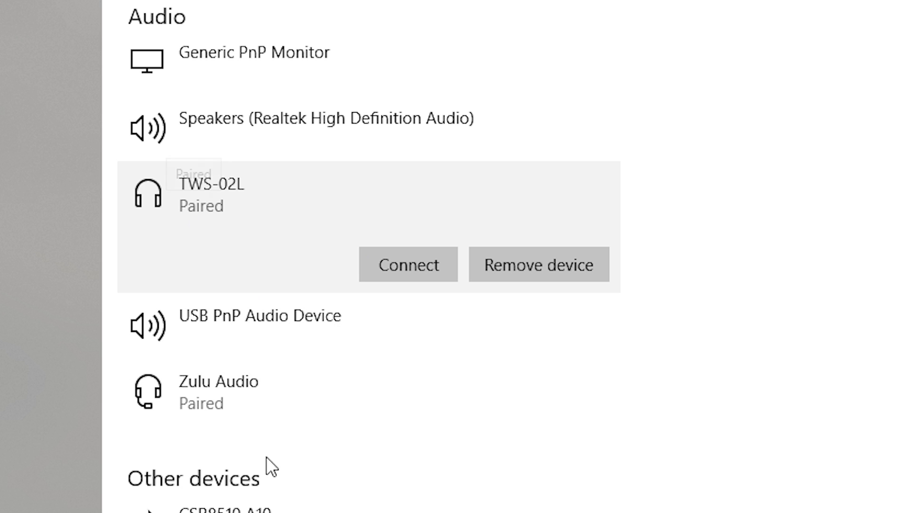
left_click(220, 400)
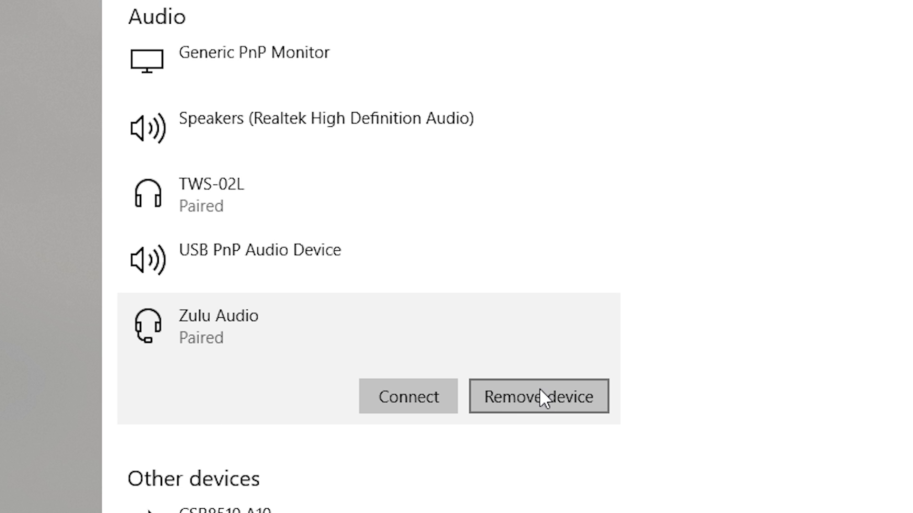
left_click(540, 388)
left_click(612, 328)
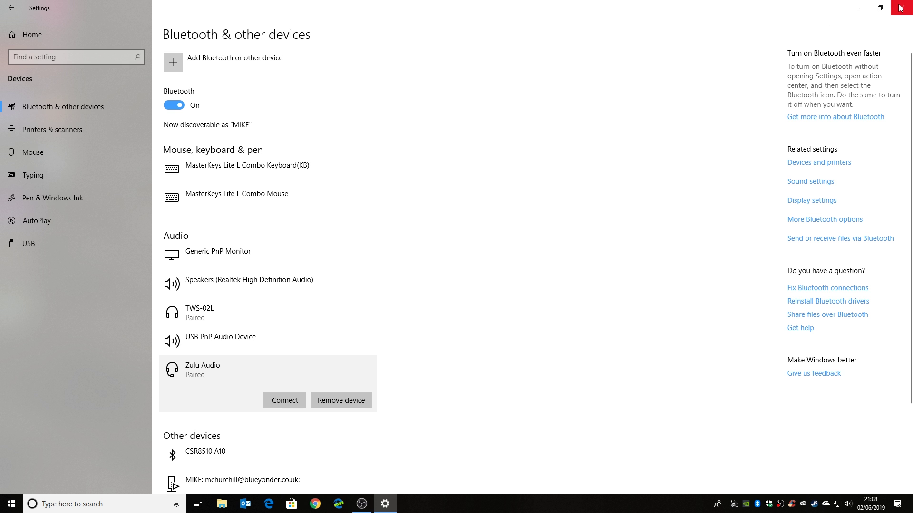
left_click(900, 7)
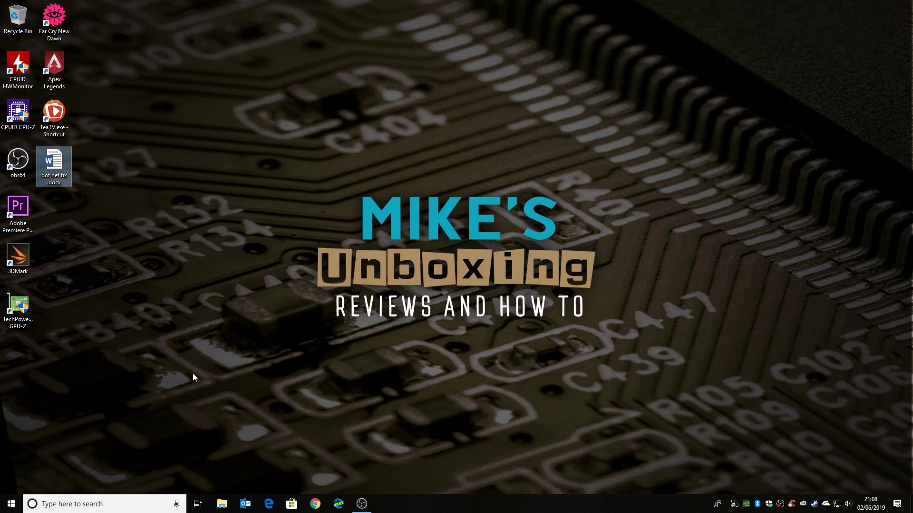
- Open Device Manager and expand the Bluetooth category with hidden devices shown
right_click(9, 505)
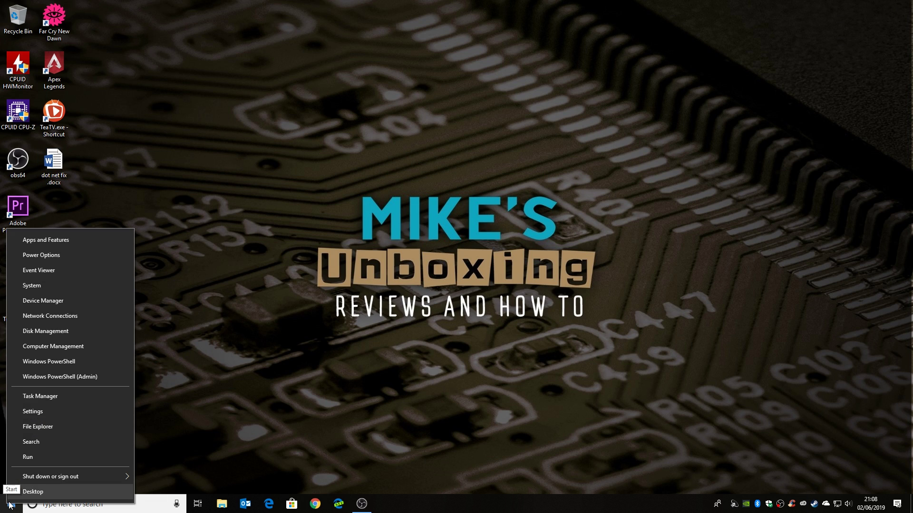
left_click(35, 301)
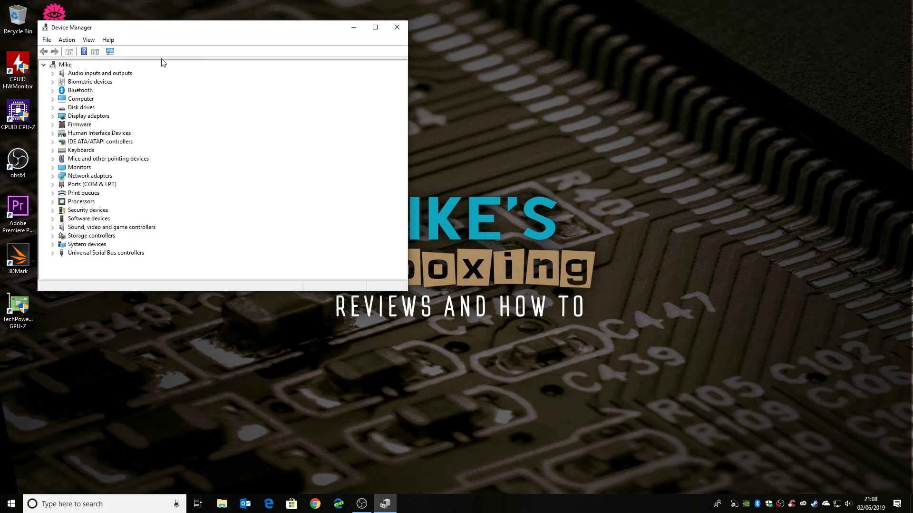
left_click_drag(184, 34, 378, 58)
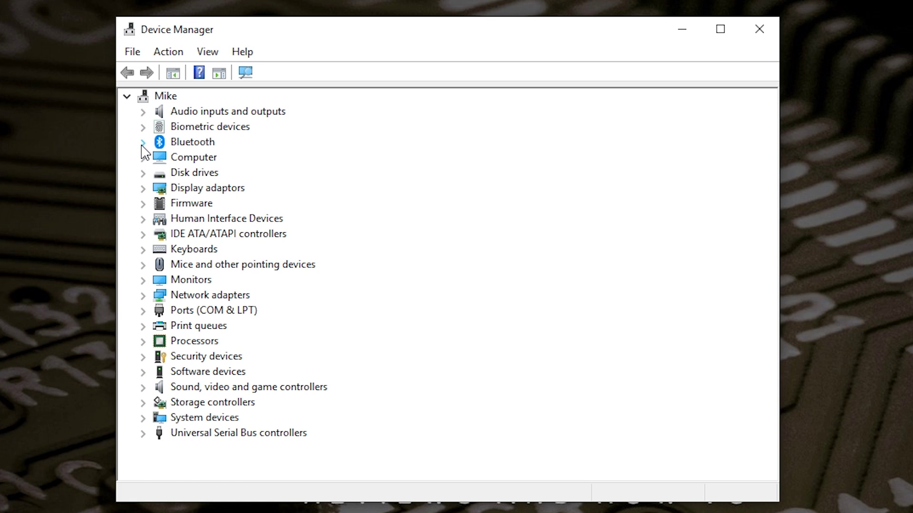
left_click(143, 142)
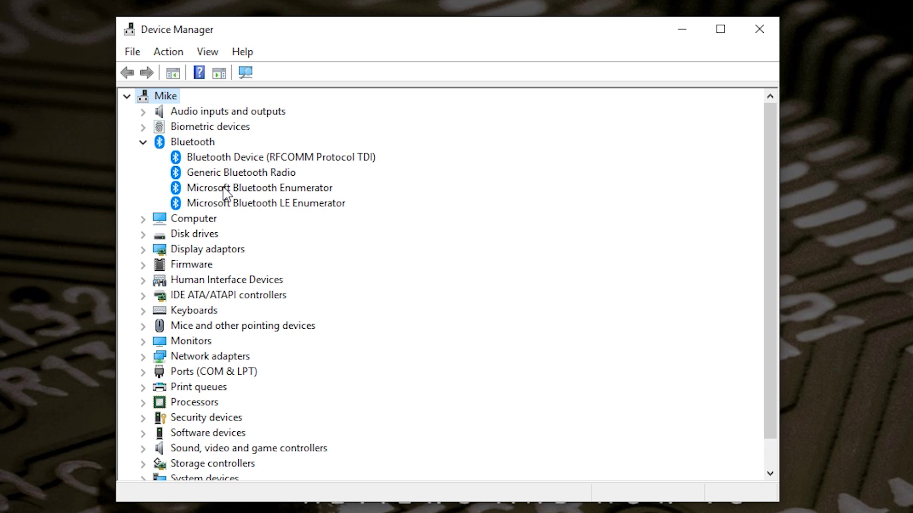
left_click(208, 52)
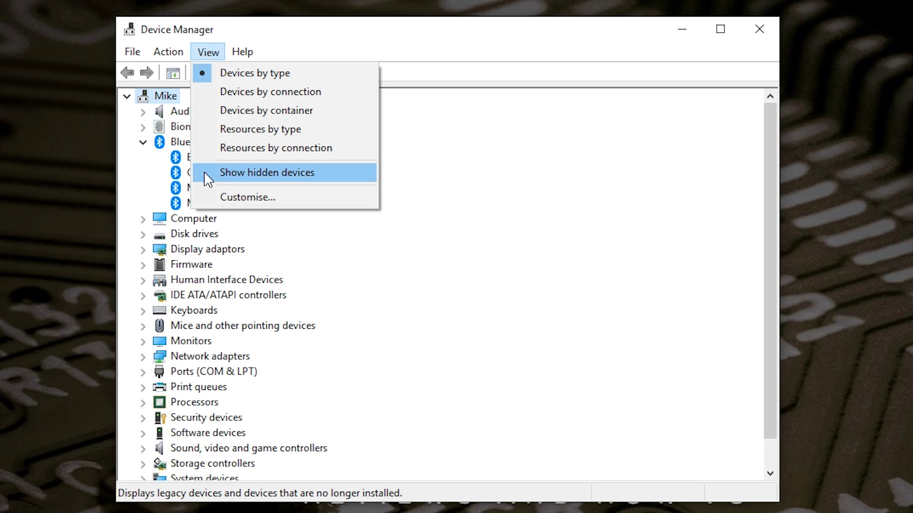
left_click(257, 175)
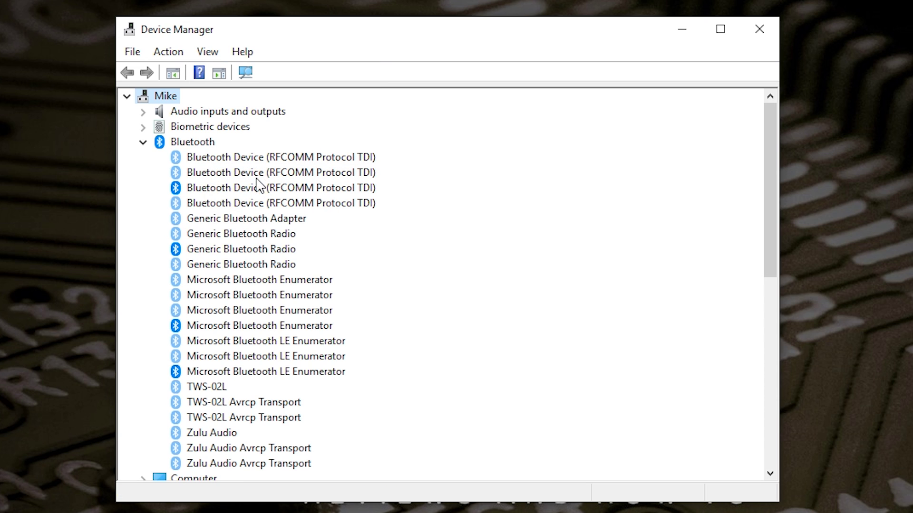
- Uninstall the hidden TWS-02L device and both TWS-02L Avrcp Transport entries from the Bluetooth category
scroll(257, 359, "down", 1)
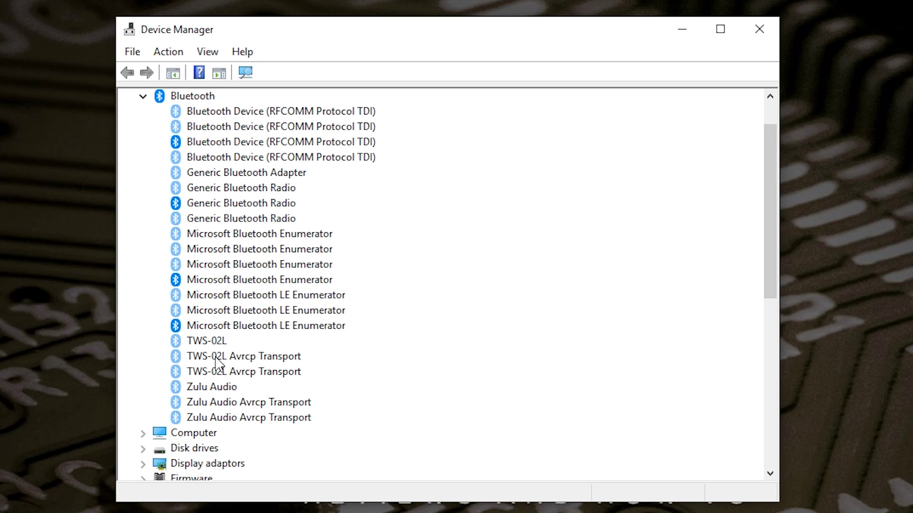
left_click(204, 343)
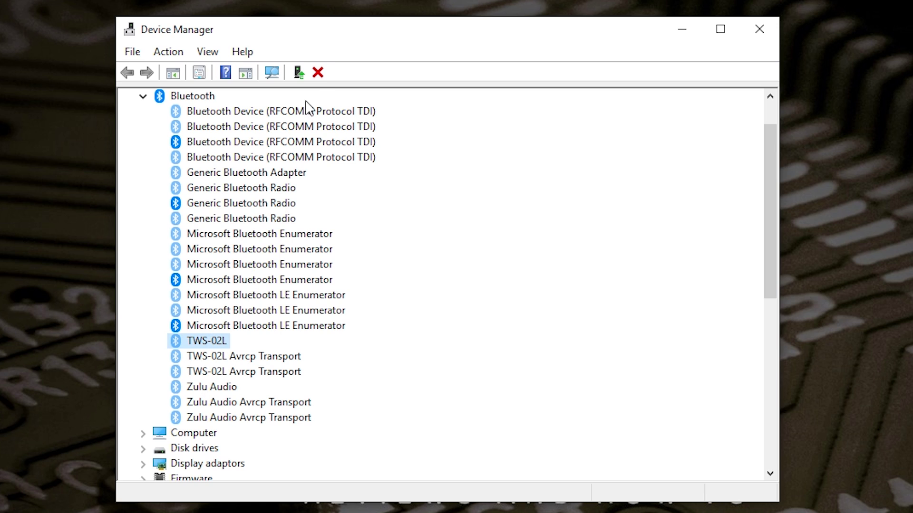
left_click(320, 71)
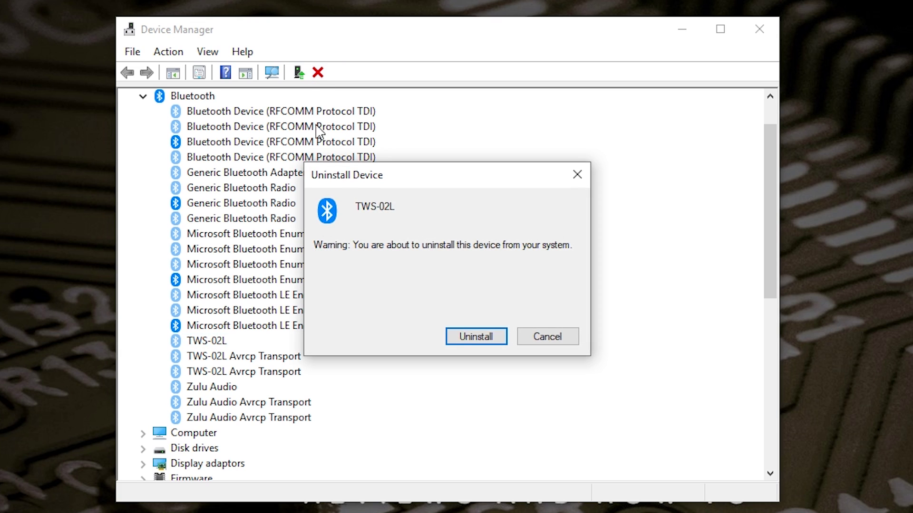
left_click(476, 338)
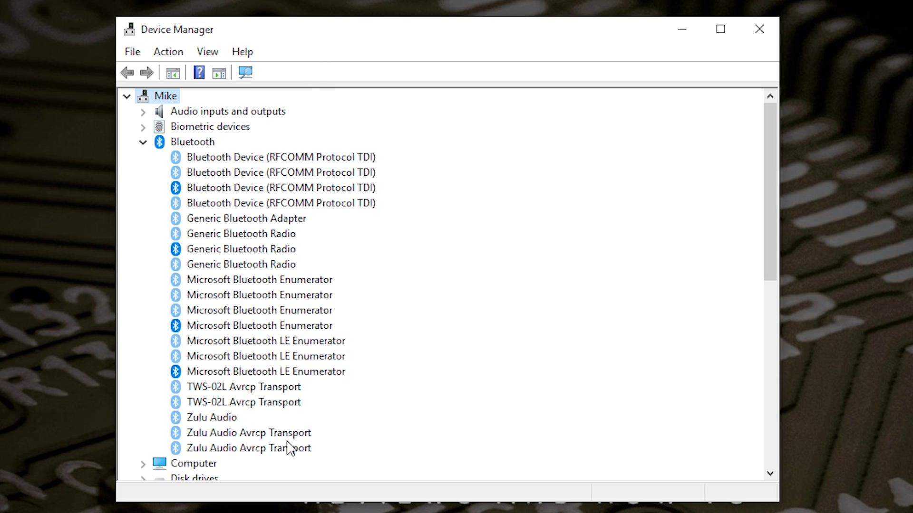
left_click(229, 388)
left_click(318, 74)
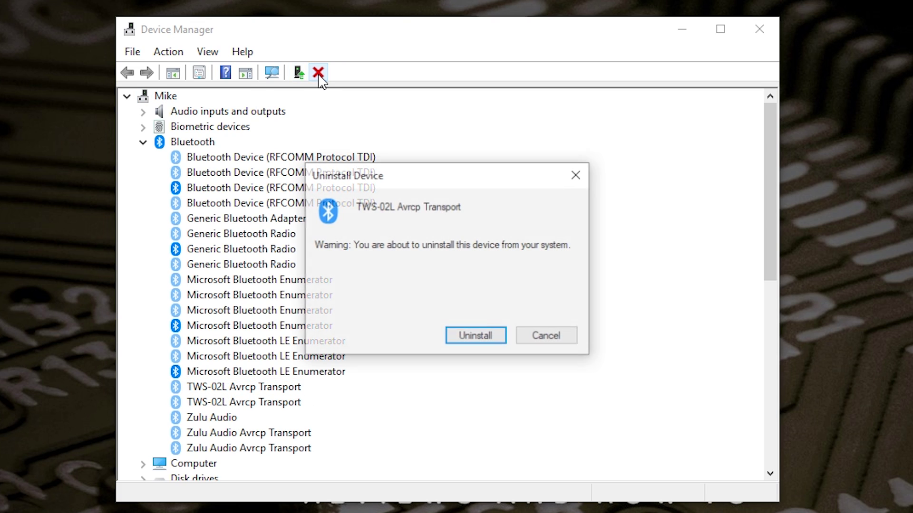
left_click(455, 337)
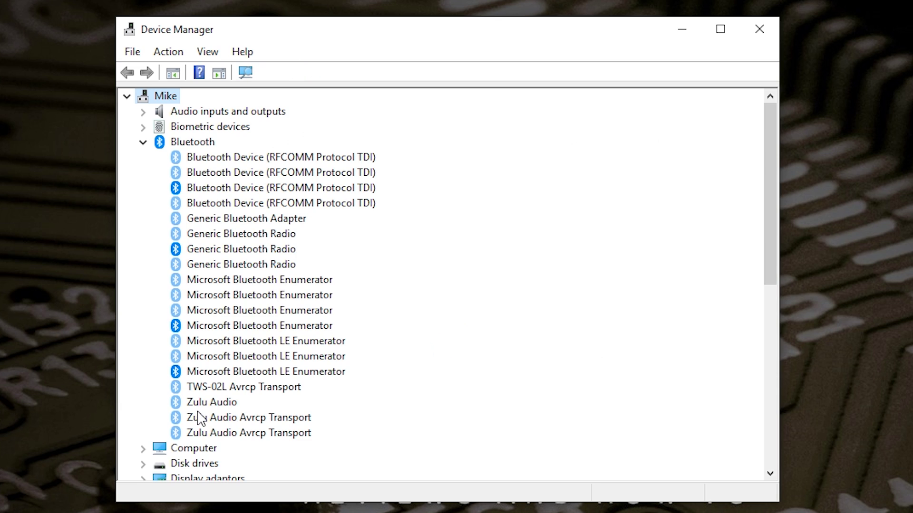
left_click(209, 387)
left_click(318, 73)
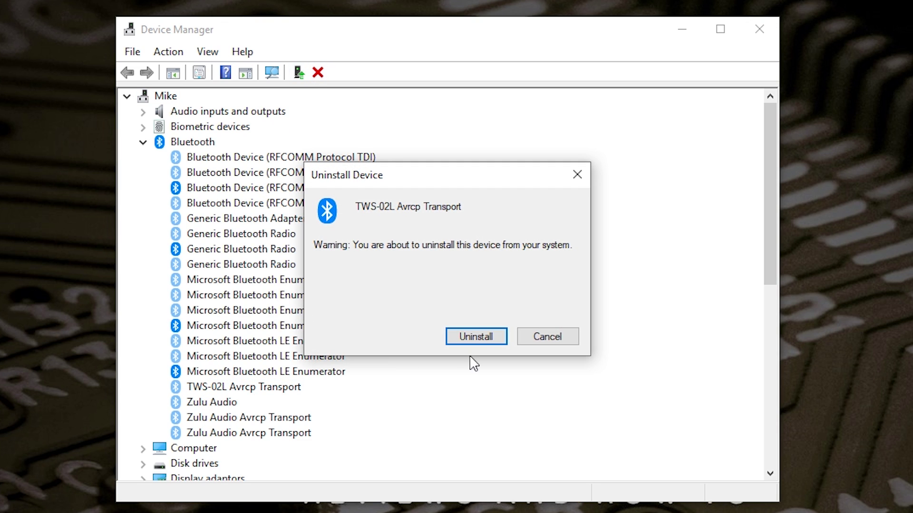
left_click(475, 335)
- Uninstall the hidden Zulu Audio device and both Zulu Audio Avrcp Transport entries from the Bluetooth category
left_click(214, 389)
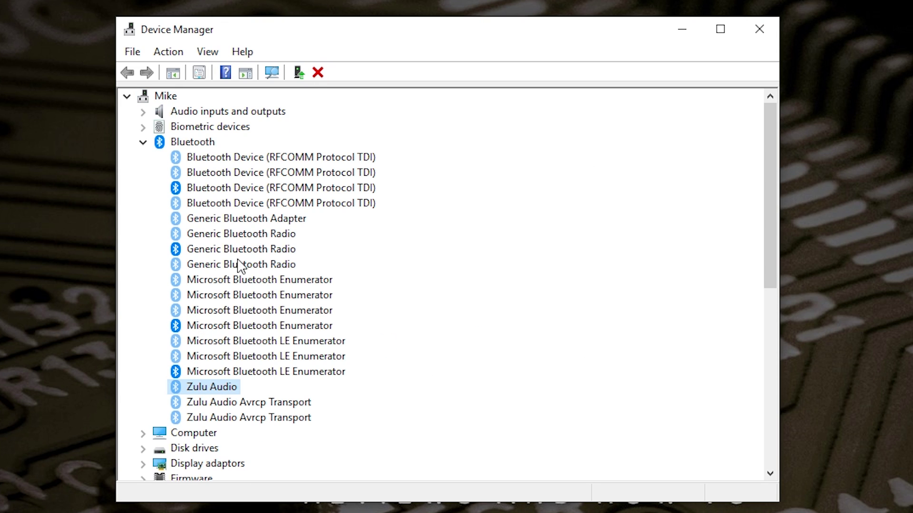
left_click(317, 74)
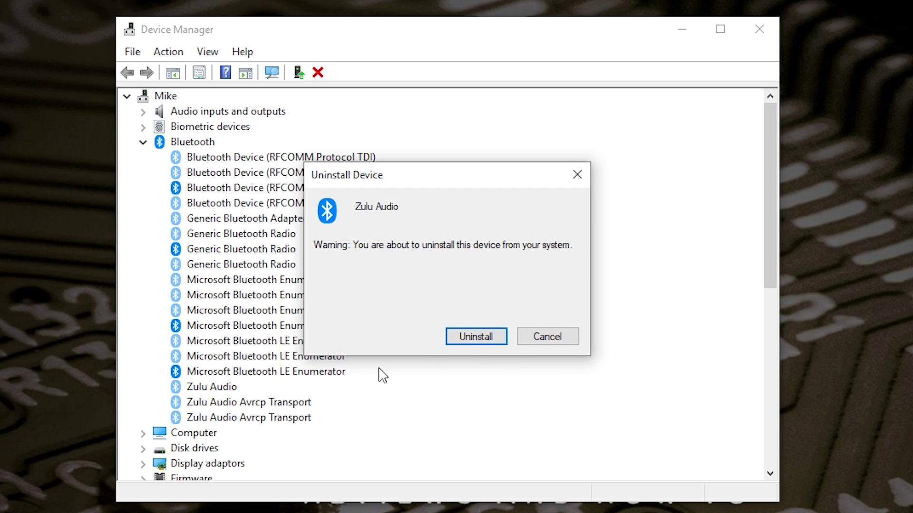
left_click(482, 338)
left_click(237, 388)
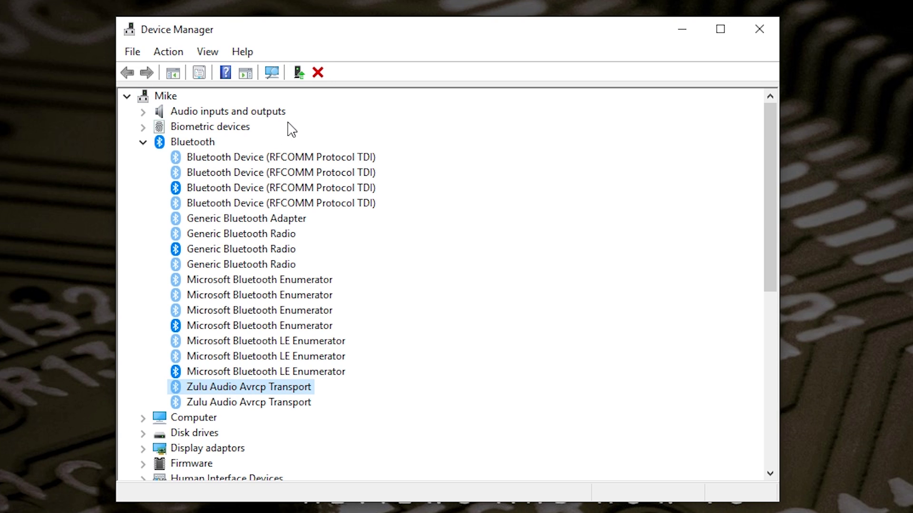
left_click(317, 75)
left_click(476, 338)
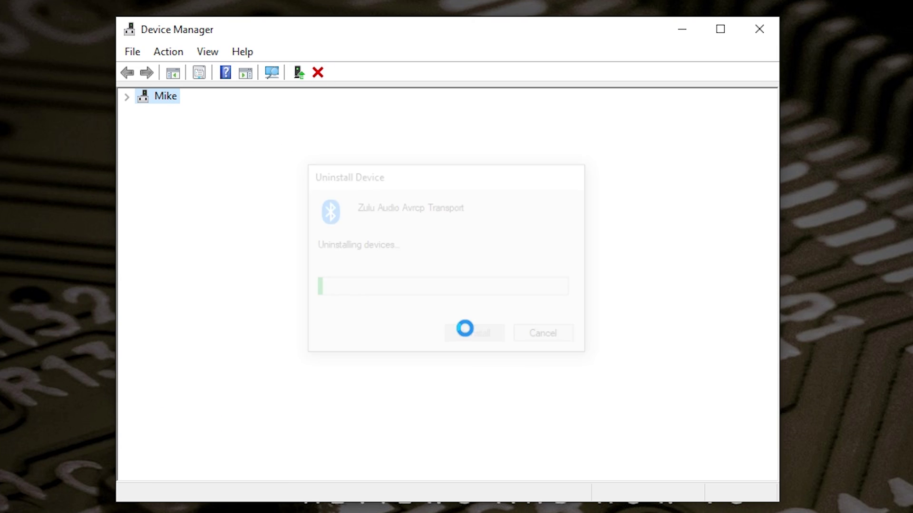
left_click(258, 391)
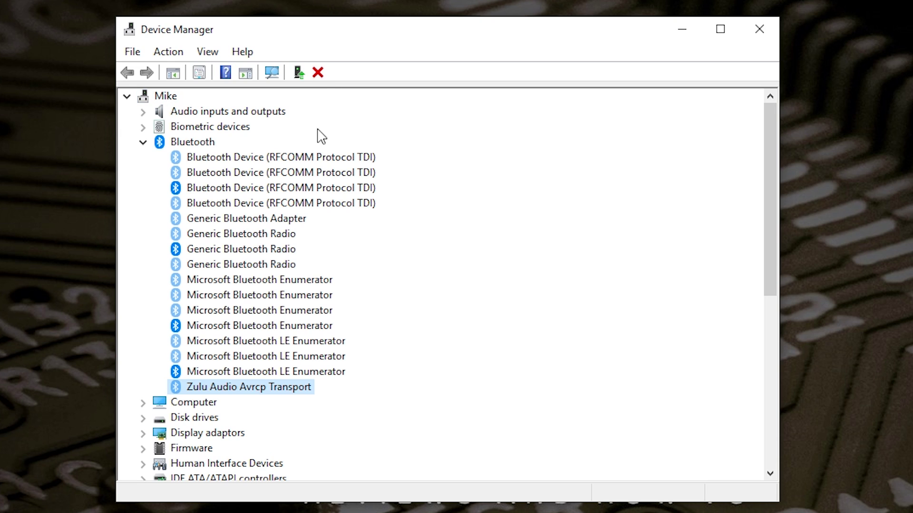
left_click(318, 73)
left_click(470, 337)
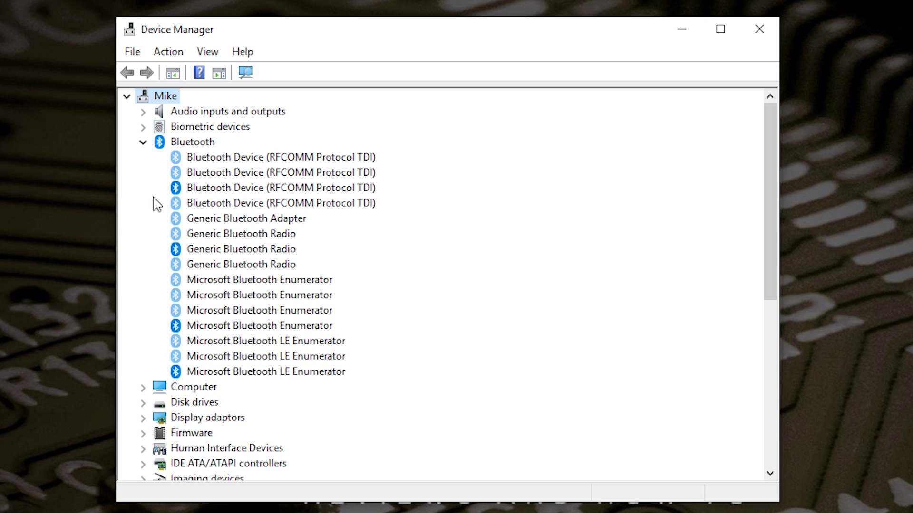
- Examine the entries under Portable Devices and recheck those under Bluetooth, and close Device Manager
left_click(143, 143)
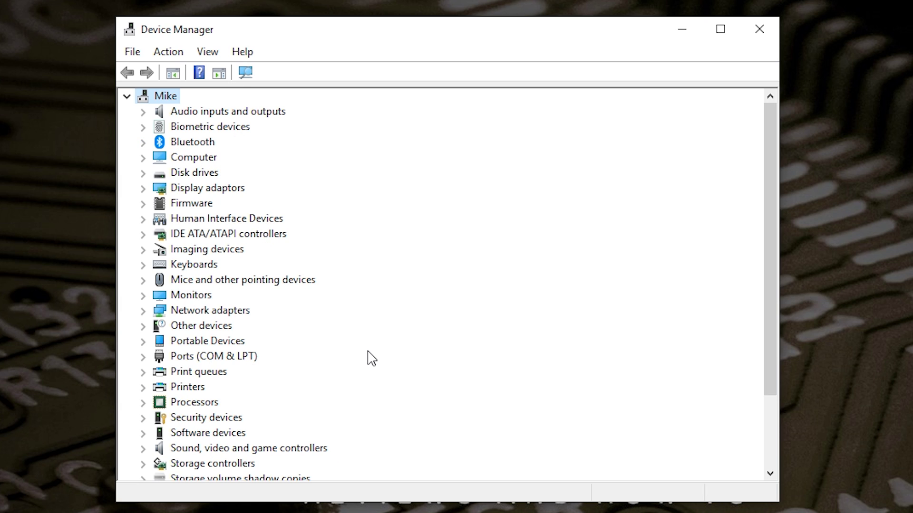
left_click(143, 341)
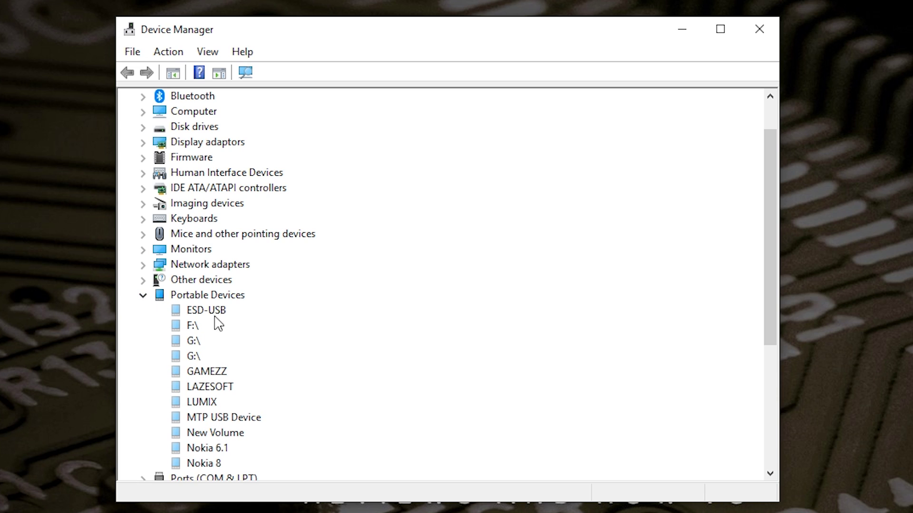
left_click(142, 296)
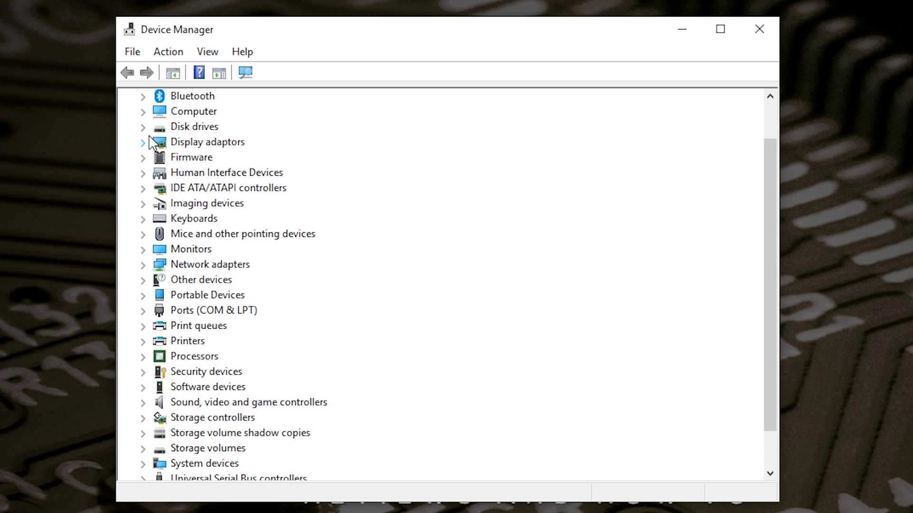
left_click(143, 97)
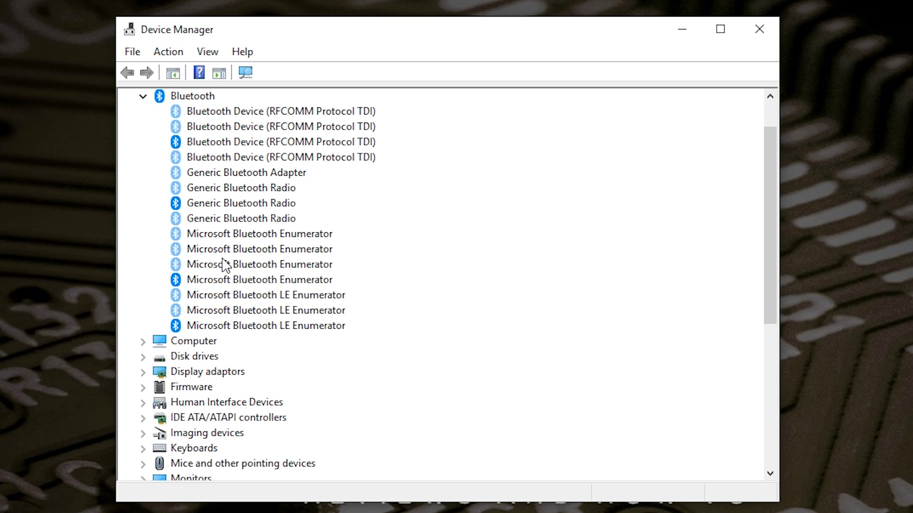
left_click(754, 32)
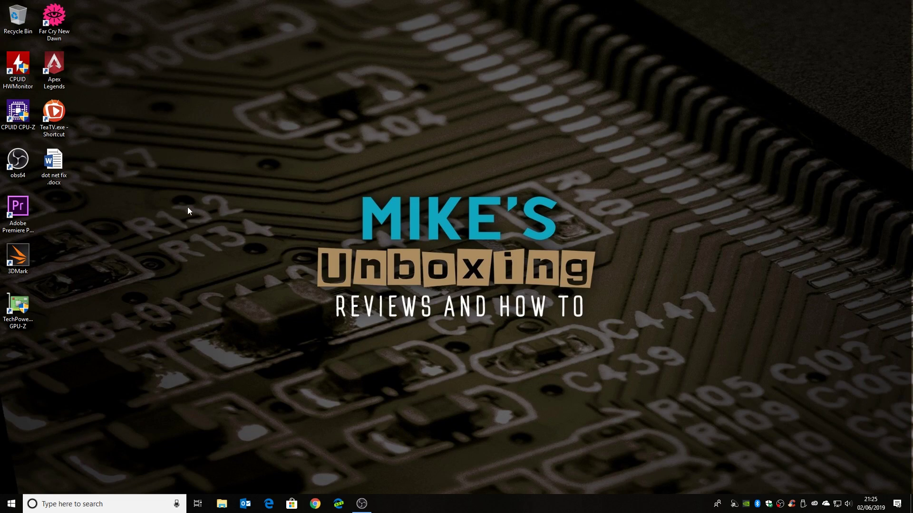
- Open the Bluetooth & other devices page in Windows Settings
left_click(11, 503)
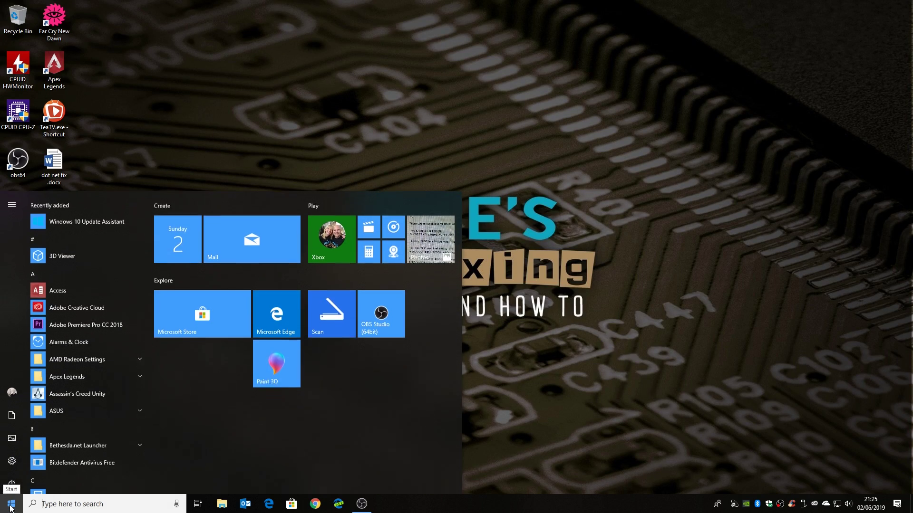
left_click(12, 460)
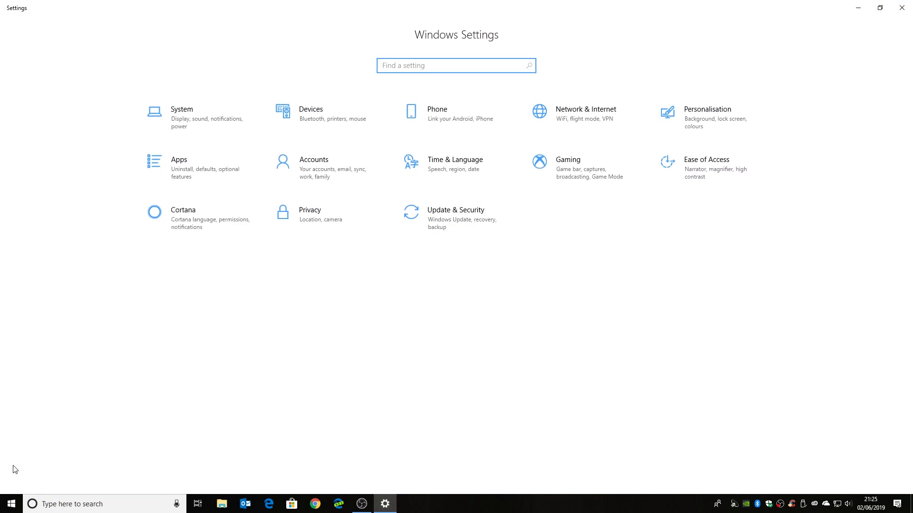
left_click(321, 114)
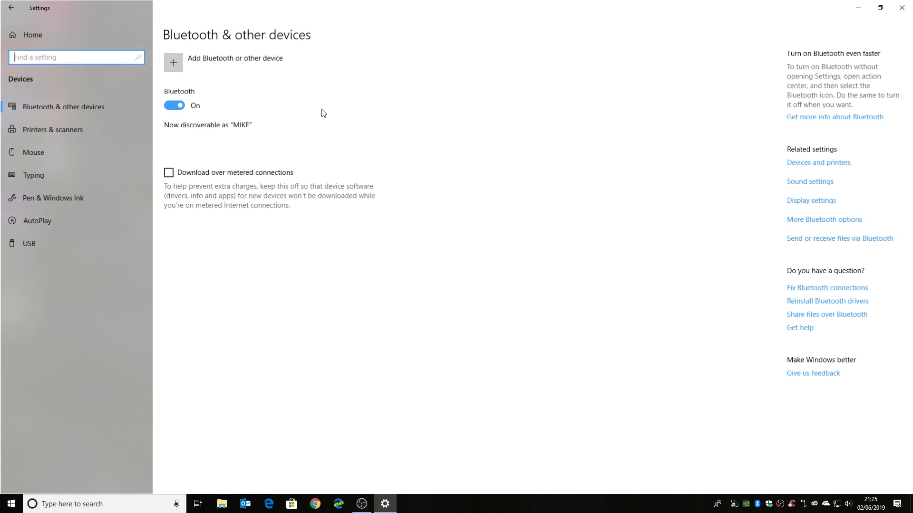